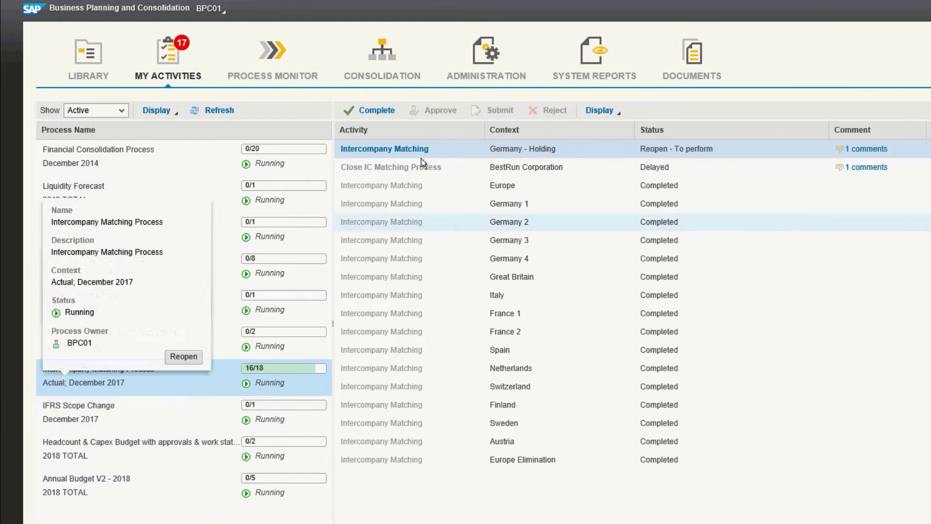
Open the Germany - Holding Intercompany Matching activity and show its Intercompany Reconciliation task list.
{"action": "left_click", "coordinate": [407, 149]}
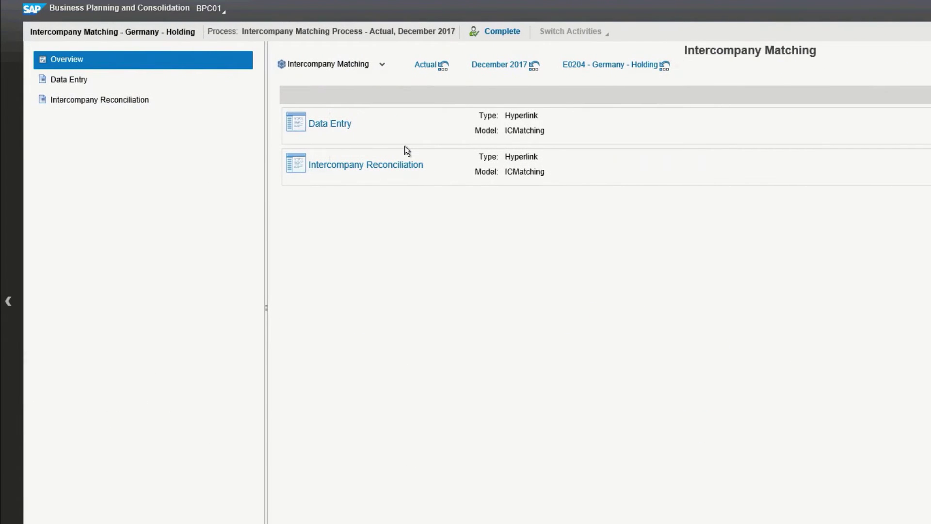
{"action": "left_click", "coordinate": [237, 102]}
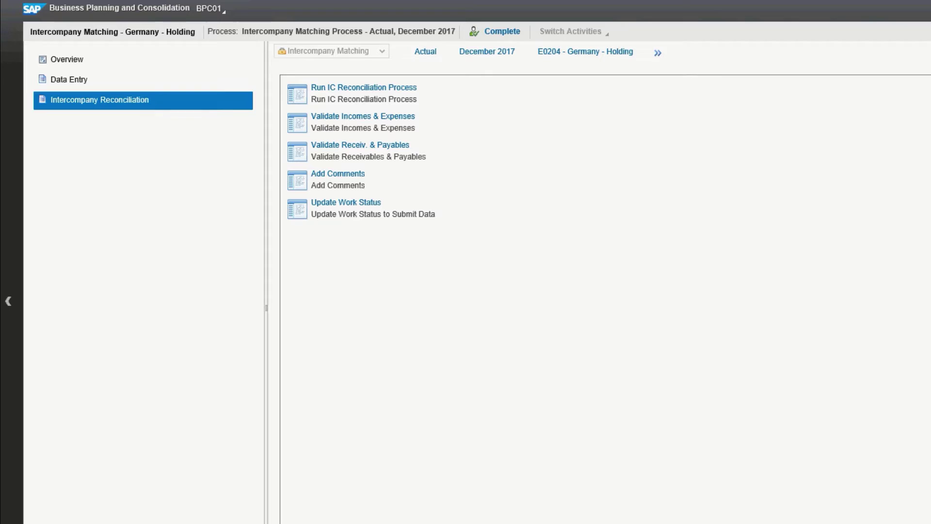
Launch the Validate Incomes & Expenses report for Germany - Holding, December 2017, in Excel.
{"action": "left_click", "coordinate": [370, 117]}
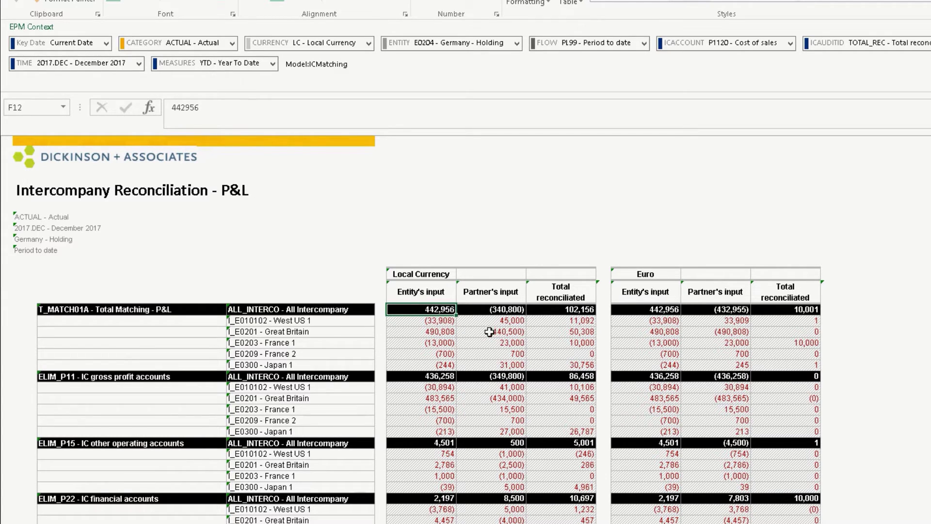
{"action": "scroll", "coordinate": [488, 333], "scroll_direction": "down", "scroll_amount": 3}
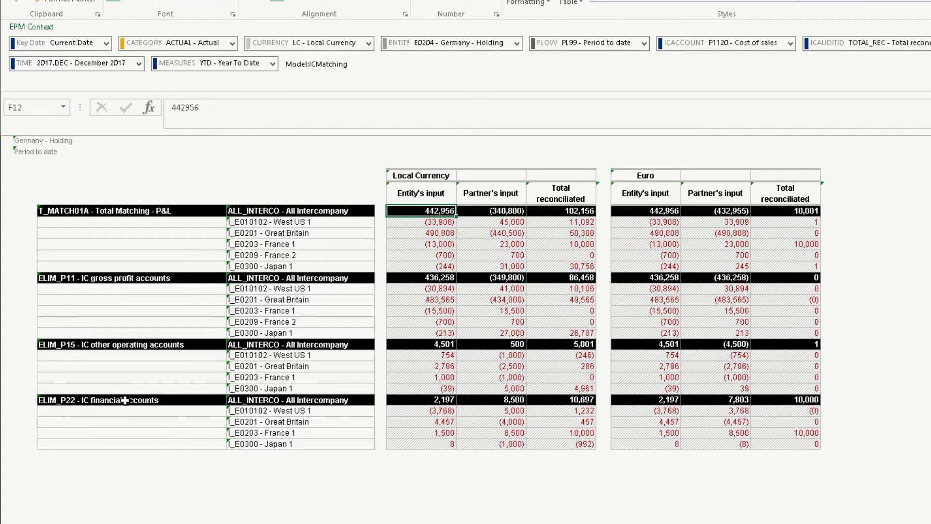
Expand ELIM_P22 - IC financial accounts and check France 1's 10,000 other financial expenses against zero interest income.
{"action": "left_click", "coordinate": [565, 435]}
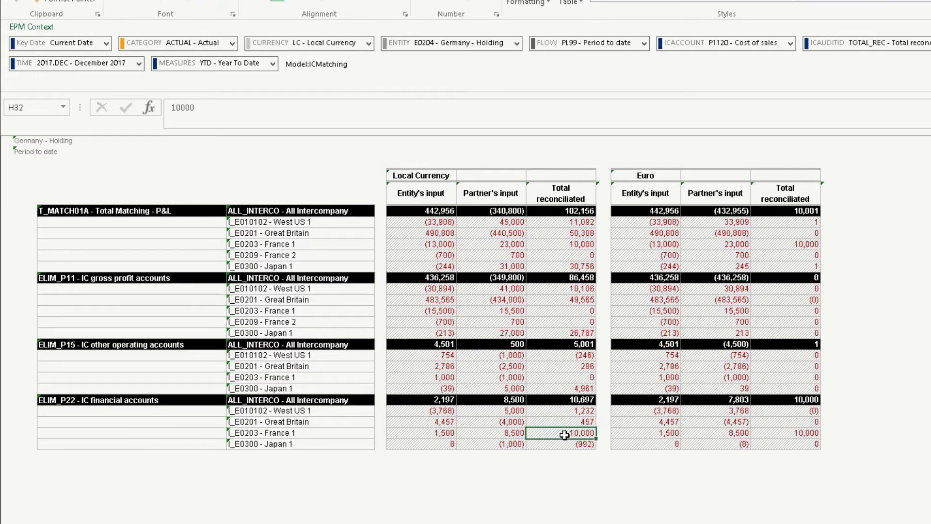
{"action": "double_click", "coordinate": [56, 400]}
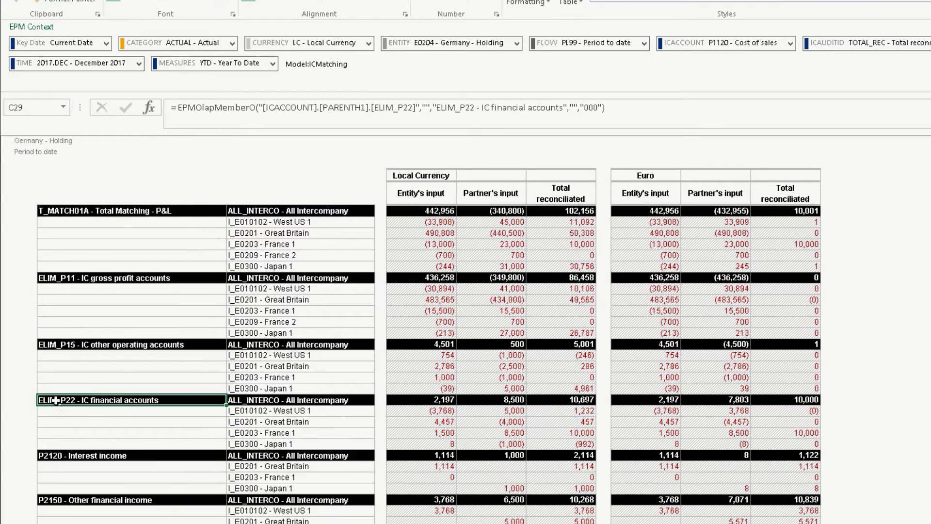
{"action": "scroll", "coordinate": [57, 401], "scroll_direction": "down", "scroll_amount": 1}
{"action": "scroll", "coordinate": [56, 400], "scroll_direction": "down", "scroll_amount": 2}
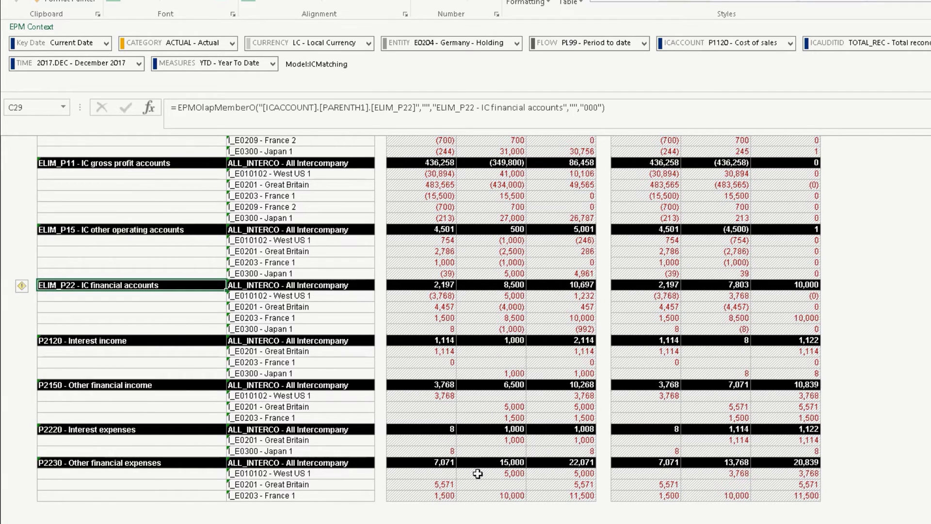
{"action": "left_click", "coordinate": [510, 496]}
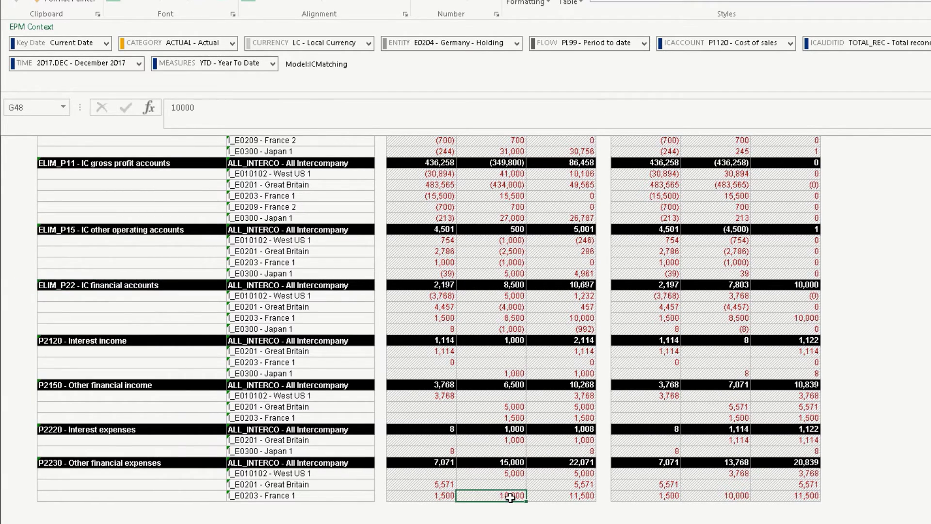
{"action": "left_click", "coordinate": [438, 363]}
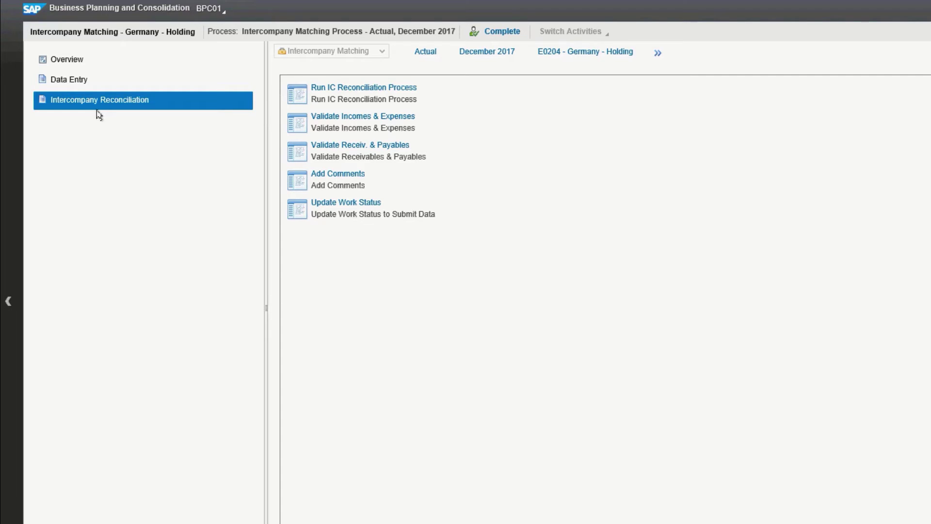
Open the Data Entry - IC Incomes input form for Germany - Holding.
{"action": "left_click", "coordinate": [73, 83]}
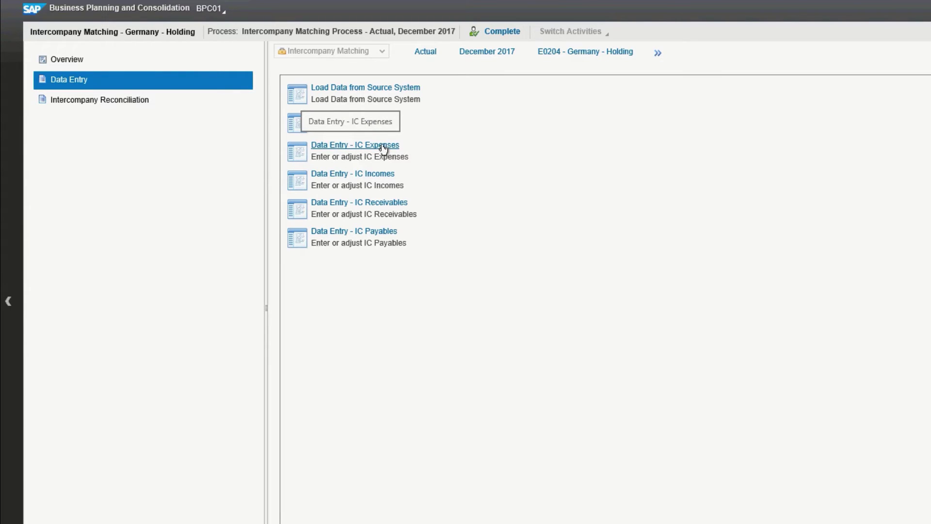
{"action": "left_click", "coordinate": [378, 175]}
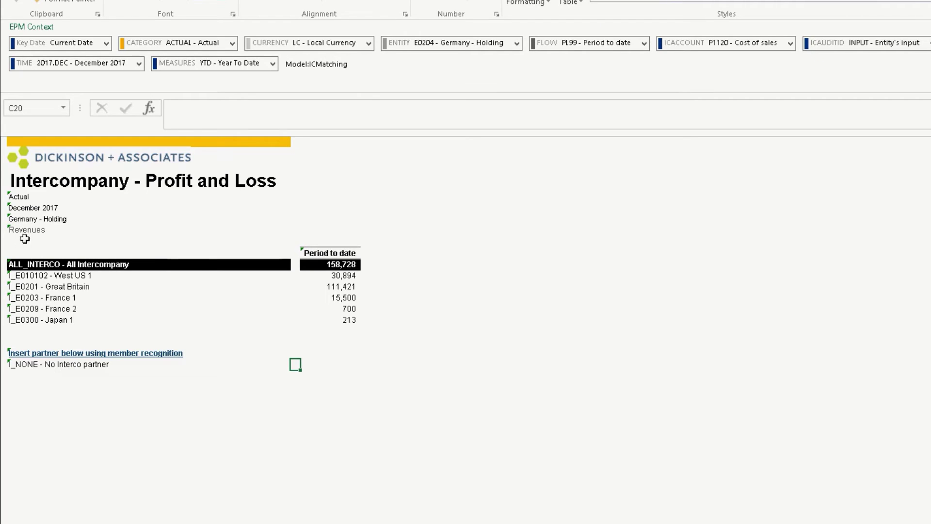
Change the form's account from Revenues to Interest income via the Member Selector search.
{"action": "left_click", "coordinate": [46, 221]}
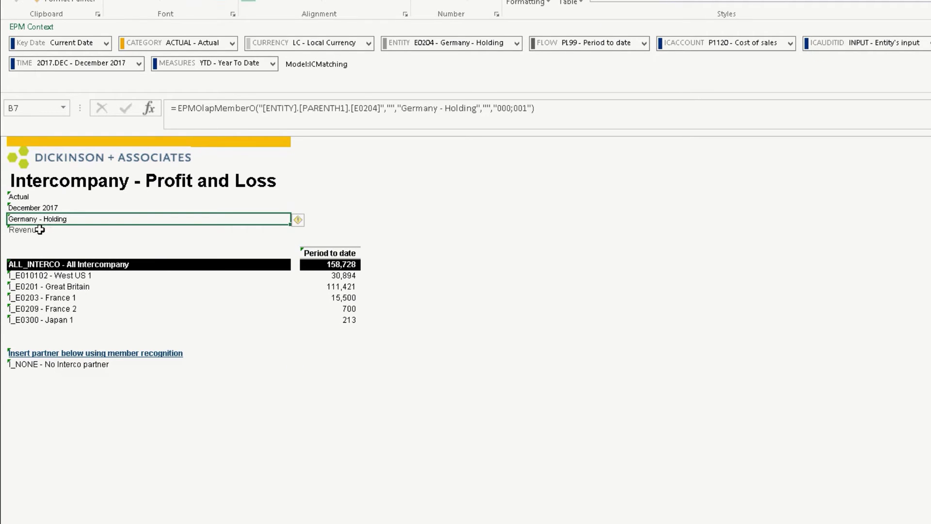
{"action": "left_click", "coordinate": [40, 229]}
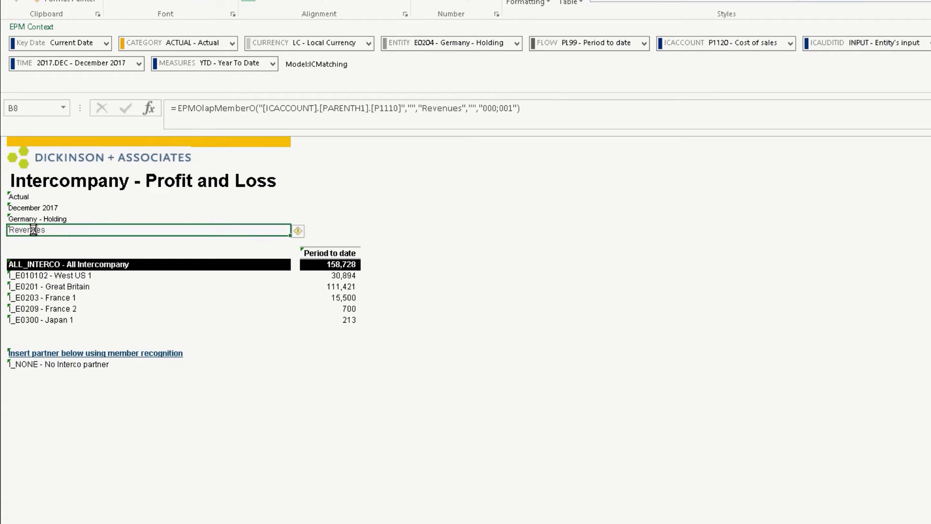
{"action": "double_click", "coordinate": [35, 231]}
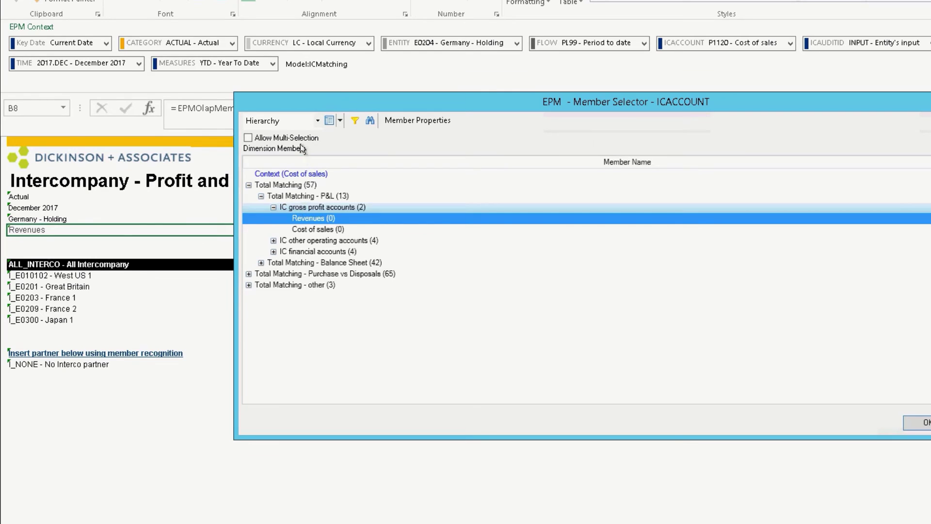
{"action": "left_click", "coordinate": [370, 121]}
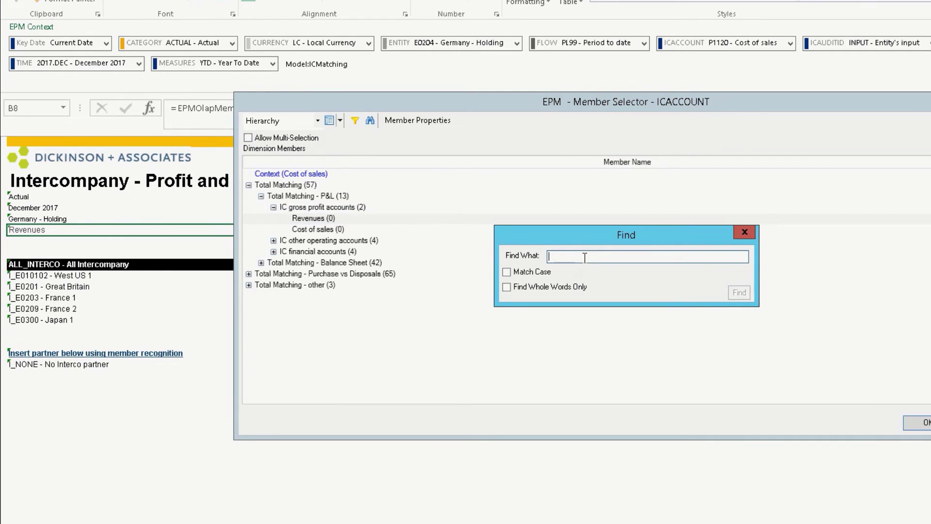
{"action": "type", "text": "interest"}
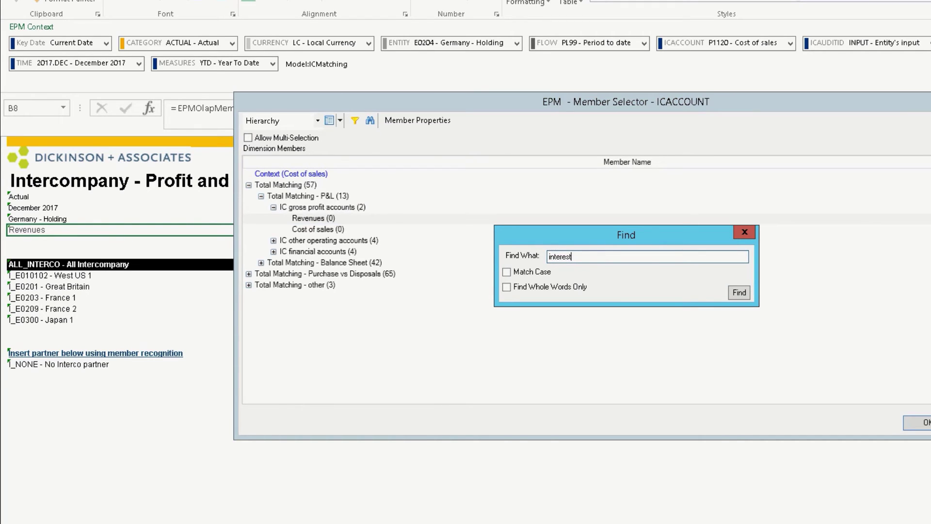
{"action": "type", "text": " income"}
{"action": "left_click", "coordinate": [742, 295]}
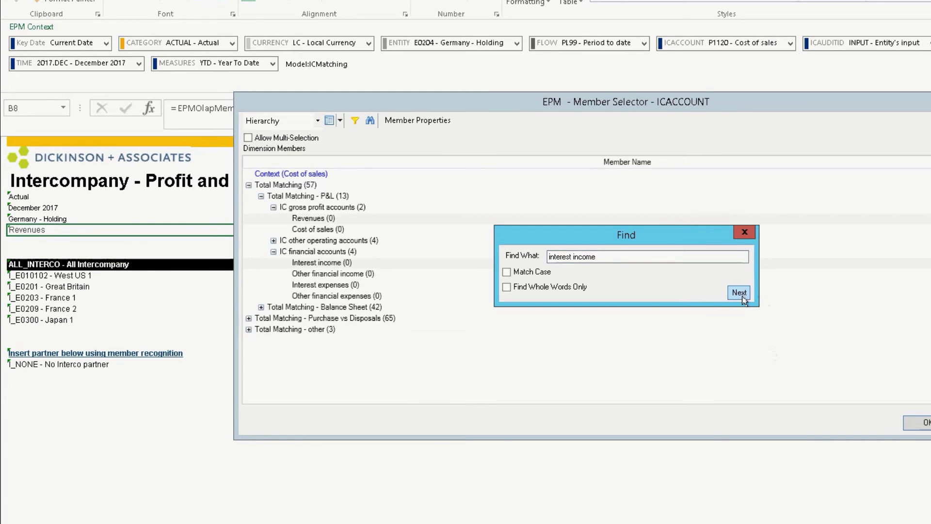
{"action": "left_click", "coordinate": [745, 232]}
{"action": "left_click", "coordinate": [916, 423]}
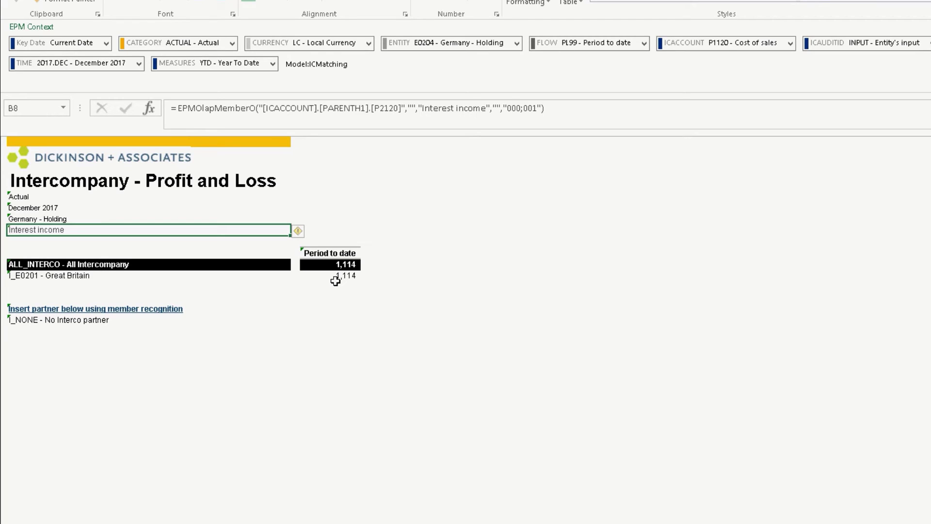
Replace I_NONE with partner I_E0203 - France 1 and enter 10,000 as its interest income.
{"action": "left_click", "coordinate": [63, 321]}
{"action": "type", "text": "I"}
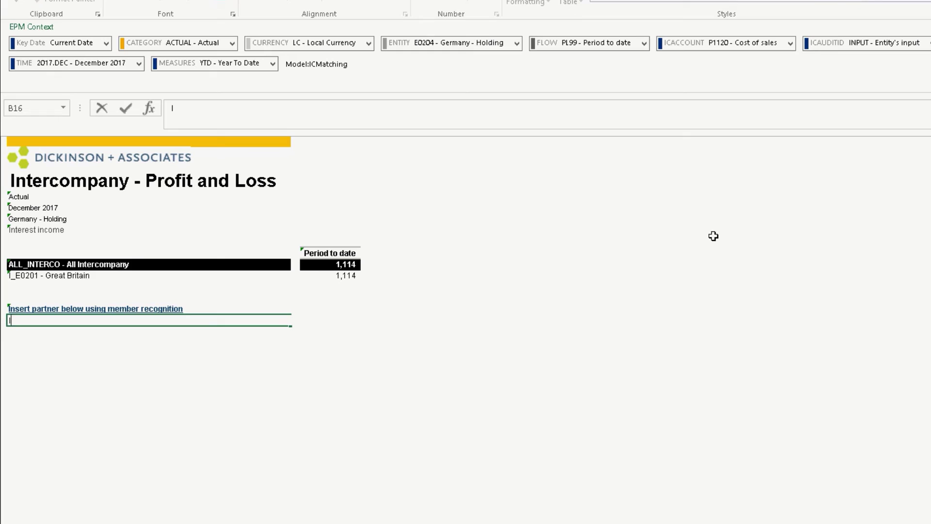
{"action": "type", "text": "_e02"}
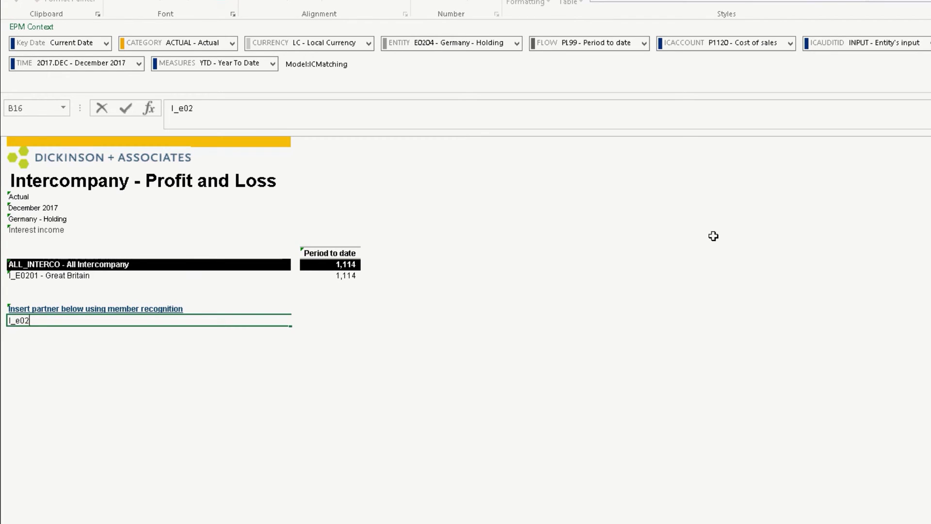
{"action": "type", "text": "03"}
{"action": "key", "text": "Tab"}
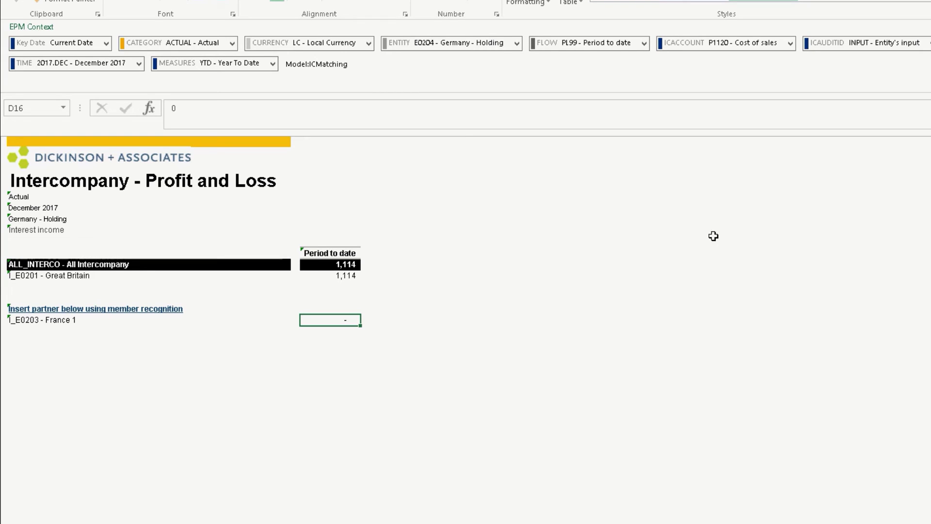
{"action": "type", "text": "10"}
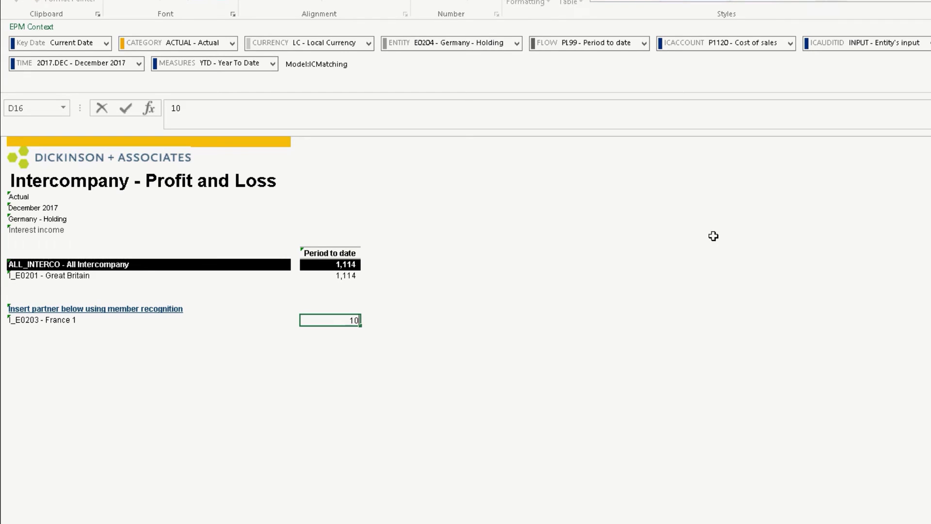
{"action": "type", "text": "00001"}
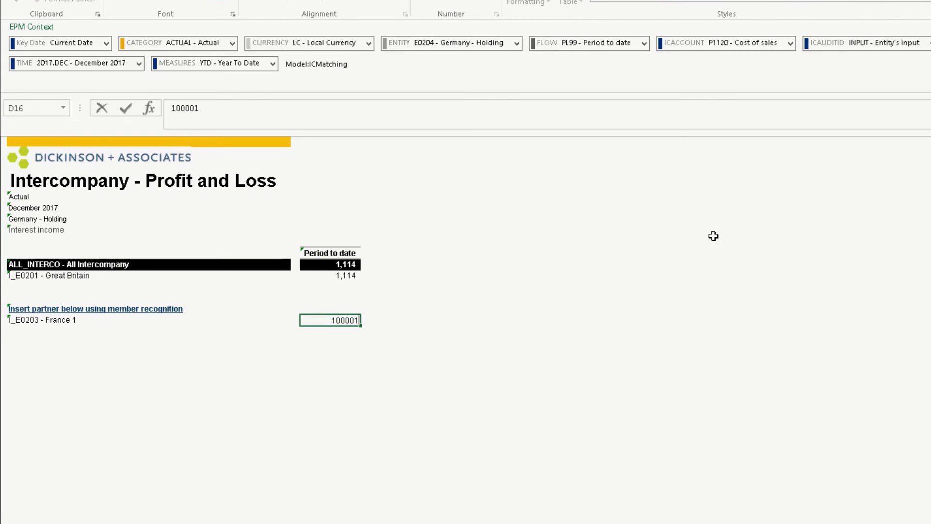
{"action": "key", "text": "BackSpace"}
{"action": "key", "text": "Tab"}
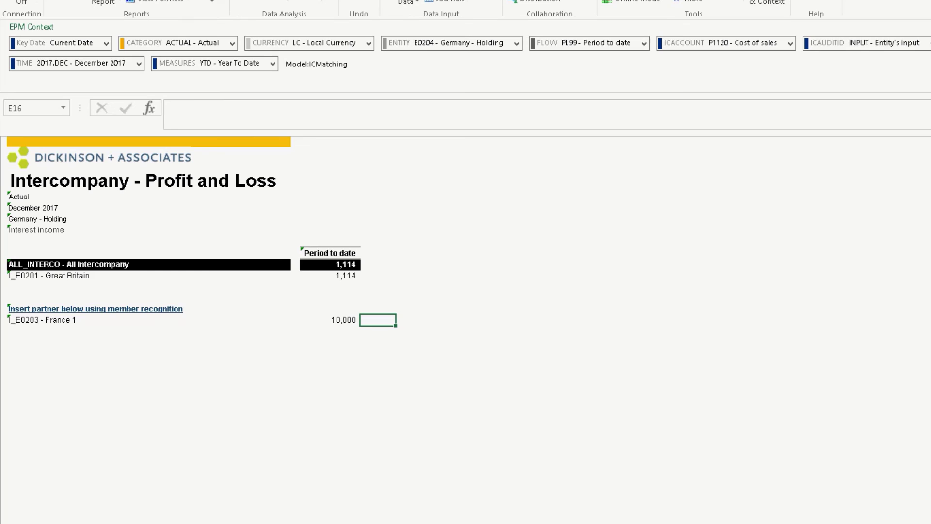
Save and submit the France 1 10,000 interest income record to the server.
{"action": "left_click", "coordinate": [408, 2]}
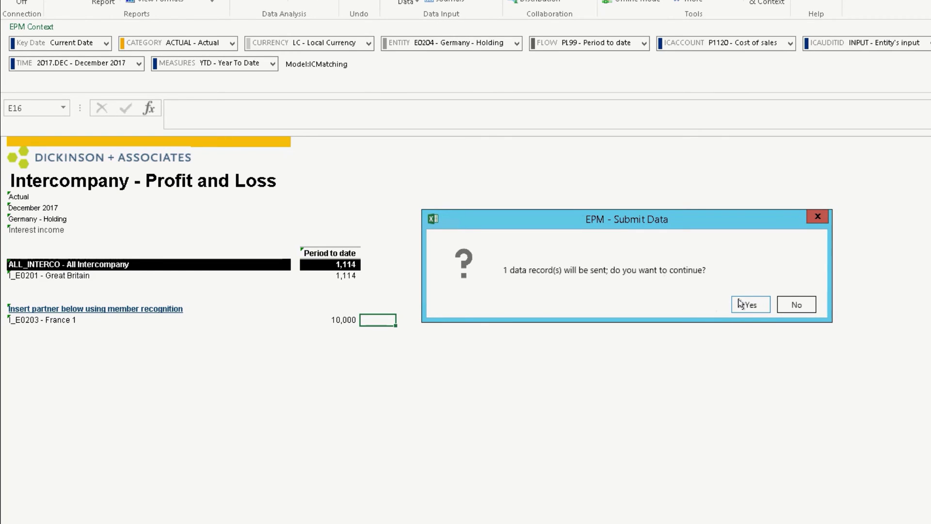
{"action": "left_click", "coordinate": [744, 307]}
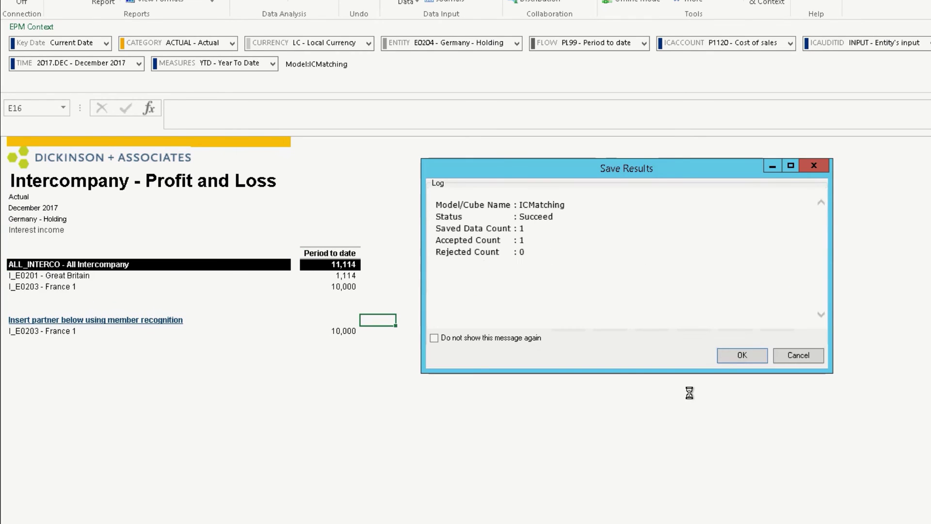
{"action": "left_click", "coordinate": [740, 357]}
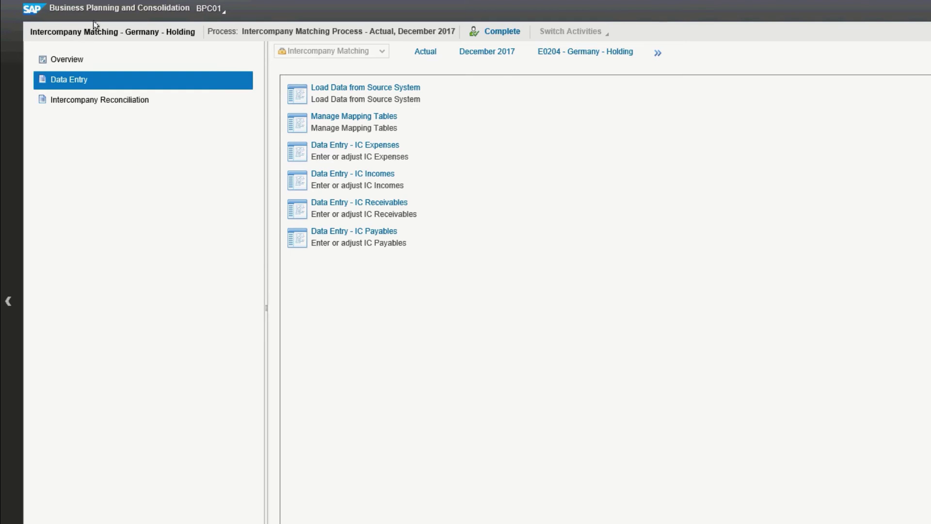
Run the ICMatching reconciliation package for Actual, 2017.DEC.
{"action": "left_click", "coordinate": [71, 100]}
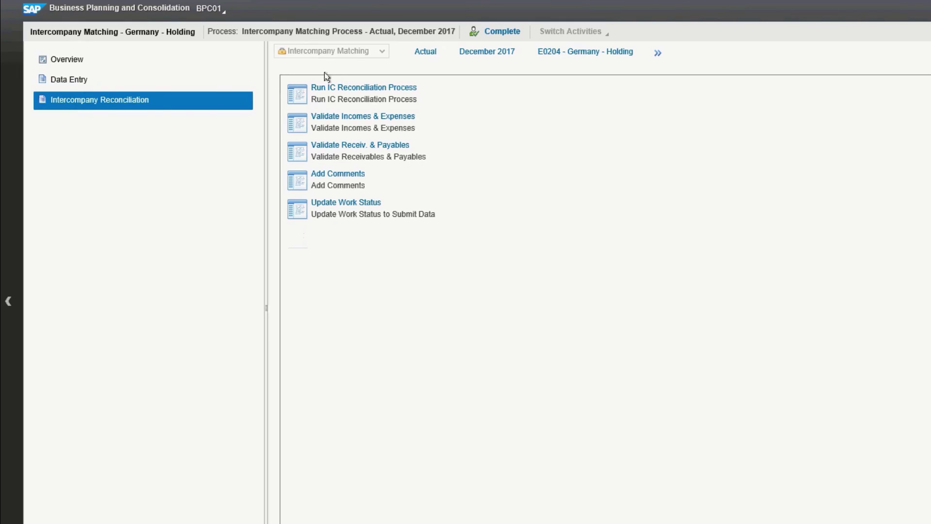
{"action": "left_click", "coordinate": [333, 89]}
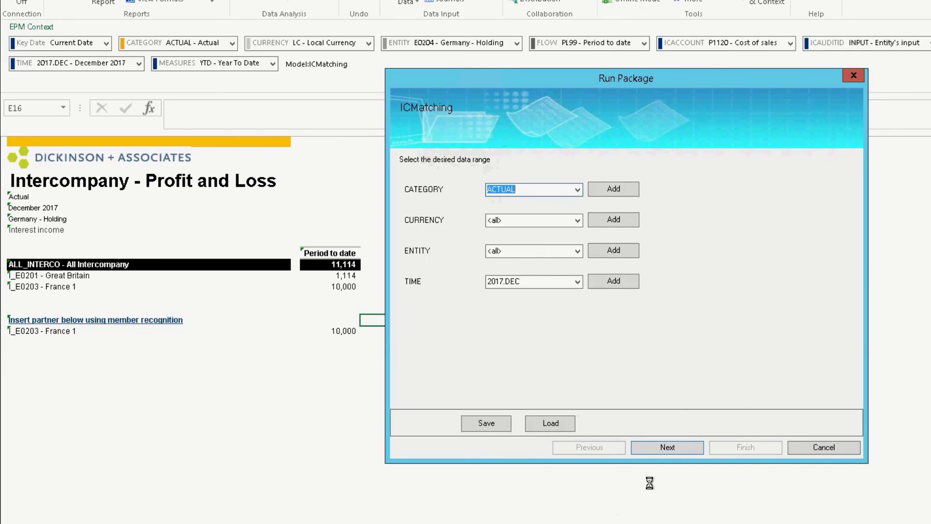
{"action": "left_click", "coordinate": [673, 450]}
{"action": "left_click", "coordinate": [738, 447]}
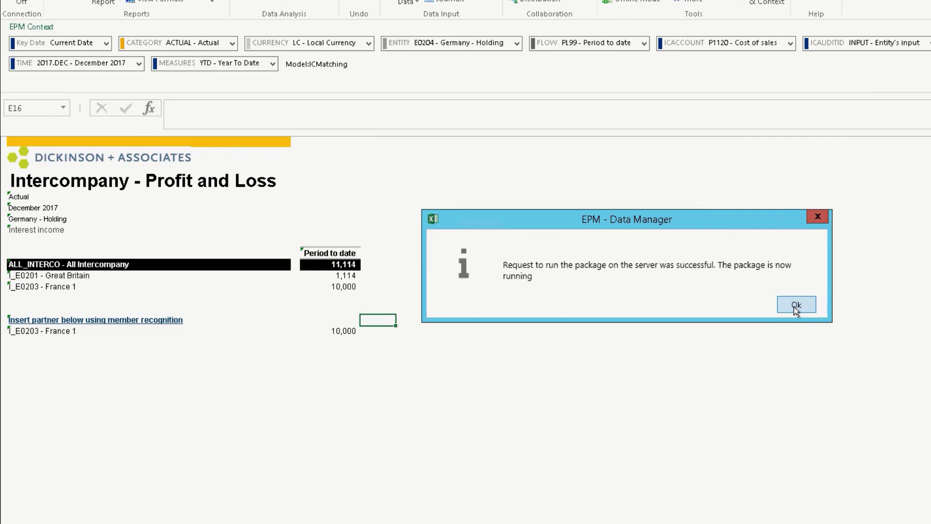
{"action": "left_click", "coordinate": [796, 307]}
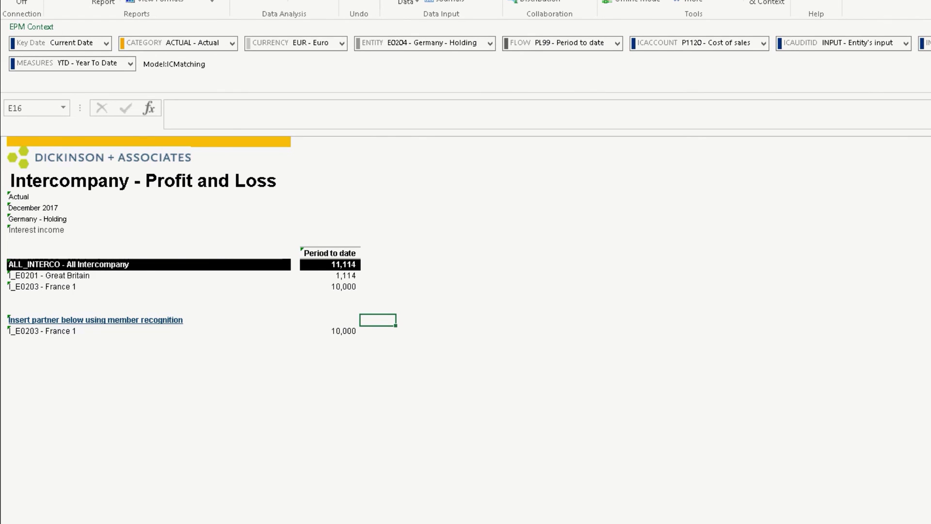
Switch back to the IC01 IC MATCHING workbook to view the updated P&L reconciliation report.
{"action": "left_click", "coordinate": [148, 522]}
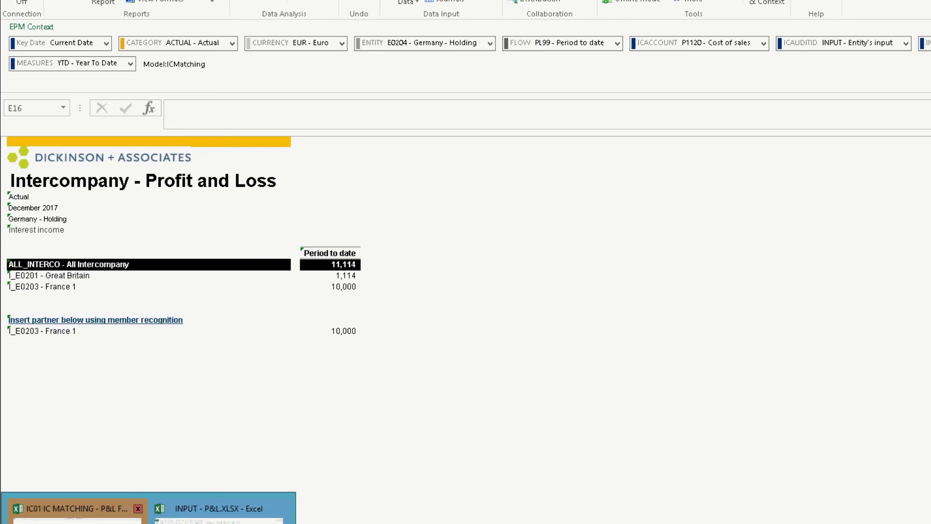
{"action": "left_click", "coordinate": [77, 515]}
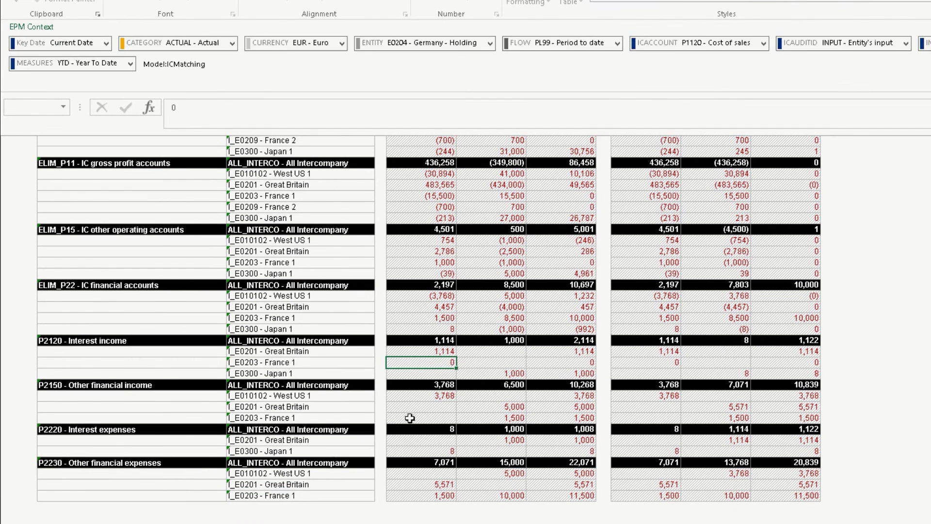
{"action": "scroll", "coordinate": [410, 433], "scroll_direction": "up", "scroll_amount": 1}
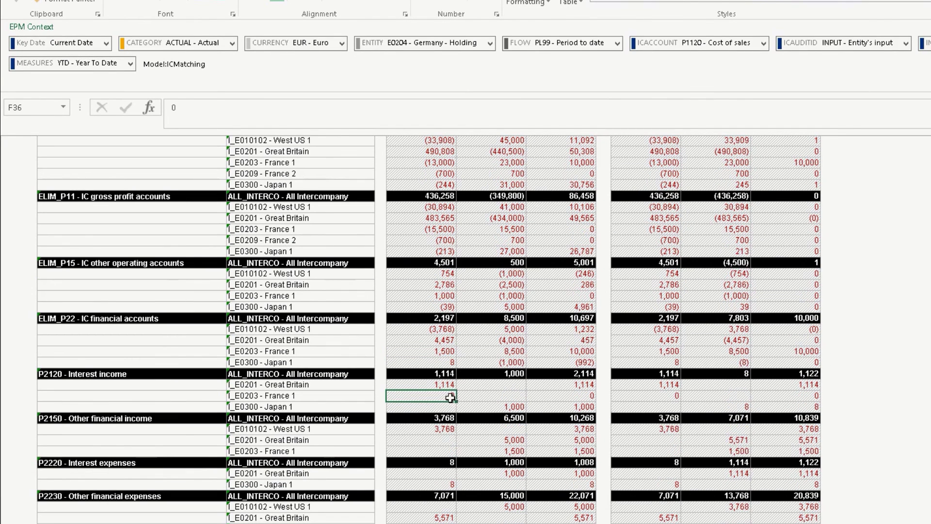